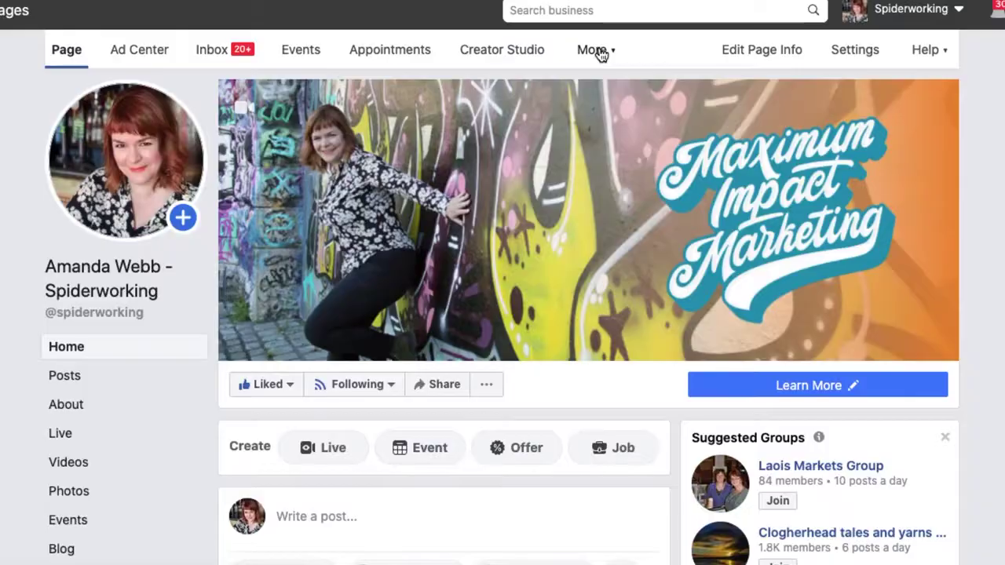
# - Open Page Insights from More, go to Posts, and scroll to All Posts Published
pyautogui.click(600, 53)
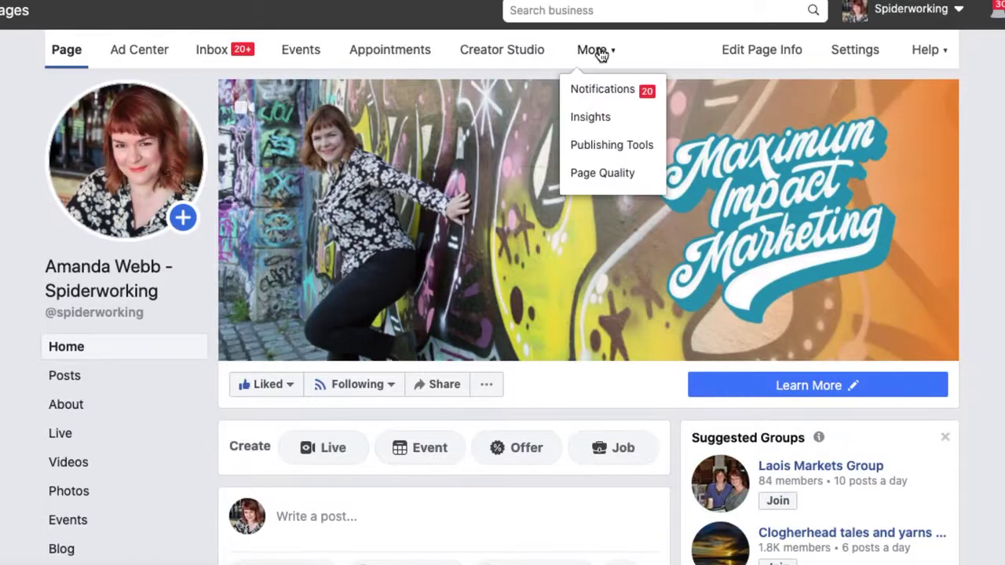
pyautogui.click(596, 116)
pyautogui.click(75, 332)
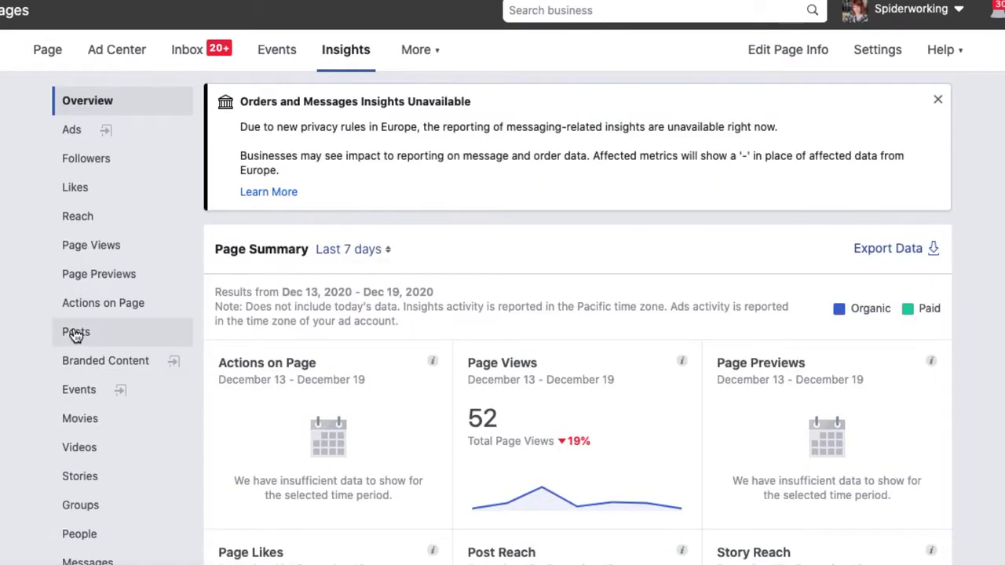
pyautogui.scroll(-3, 578, 314)
pyautogui.scroll(-3, 577, 314)
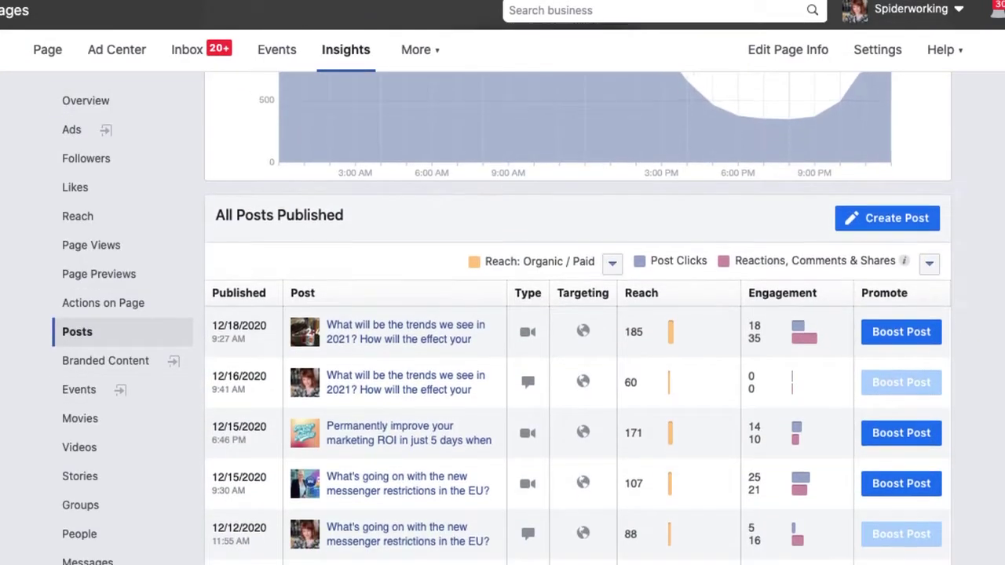
pyautogui.scroll(-1, 577, 314)
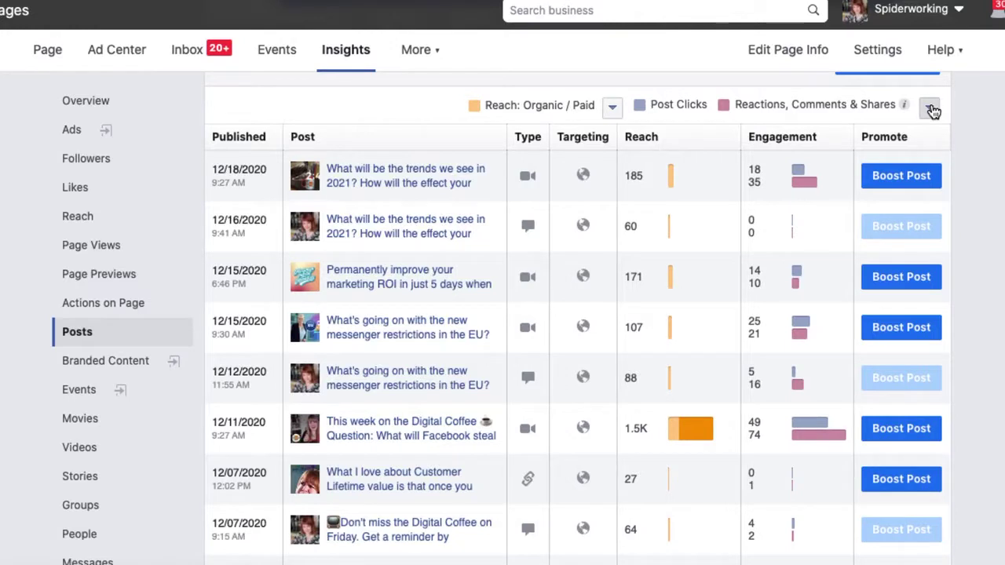
# - Switch the posts table's Engagement column to Engagement Rate and review the posts
pyautogui.click(930, 109)
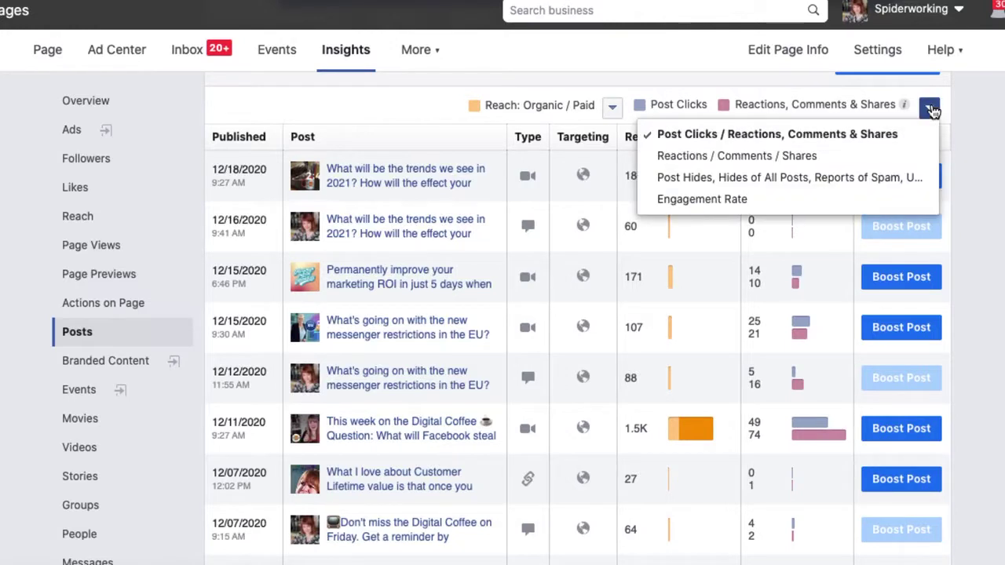
pyautogui.click(893, 199)
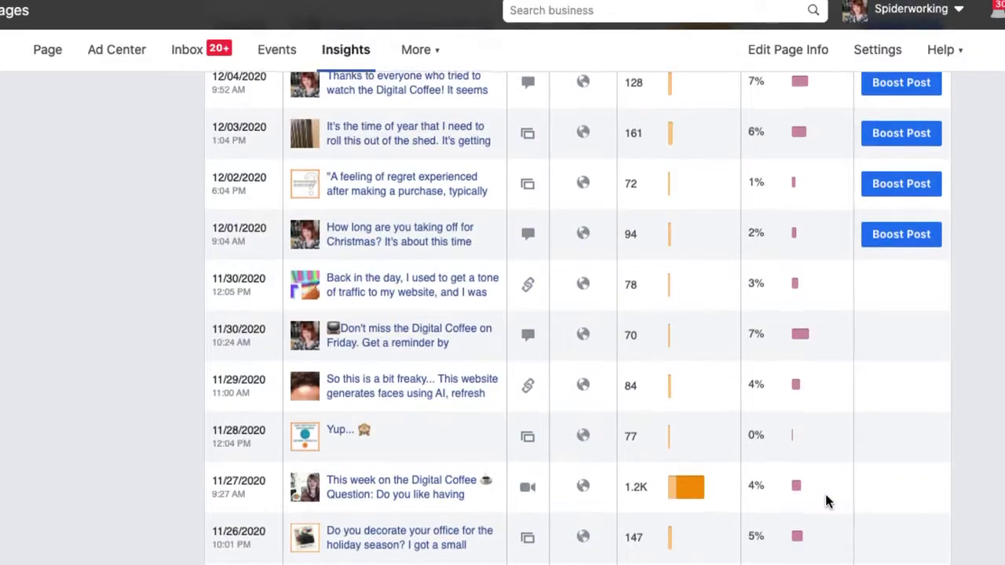
pyautogui.scroll(-4, 825, 501)
pyautogui.scroll(9, 826, 501)
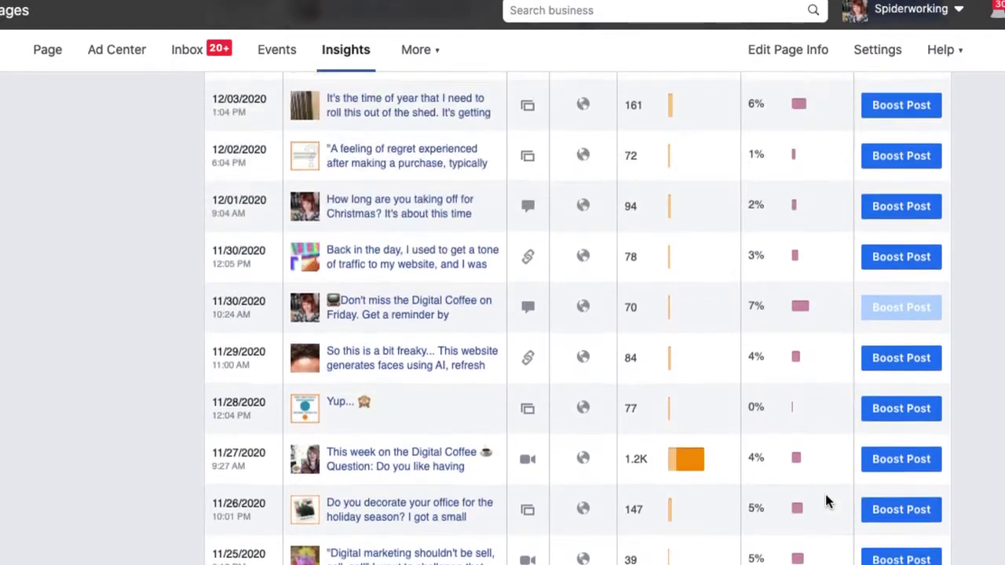
pyautogui.scroll(5, 826, 500)
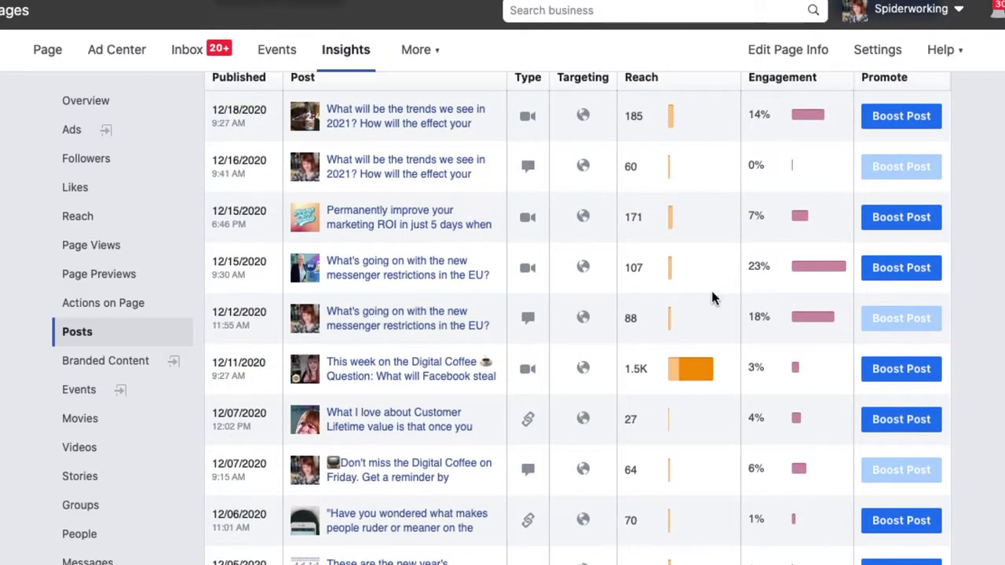
pyautogui.moveTo(667, 328)
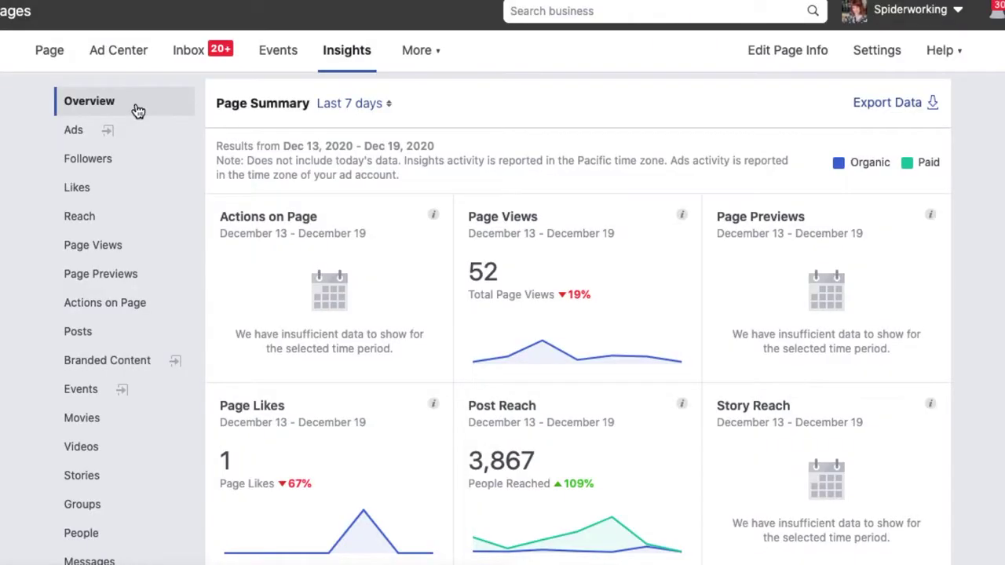
# - Open Export Data and choose Make New Custom Layout from the Layout list
pyautogui.click(928, 107)
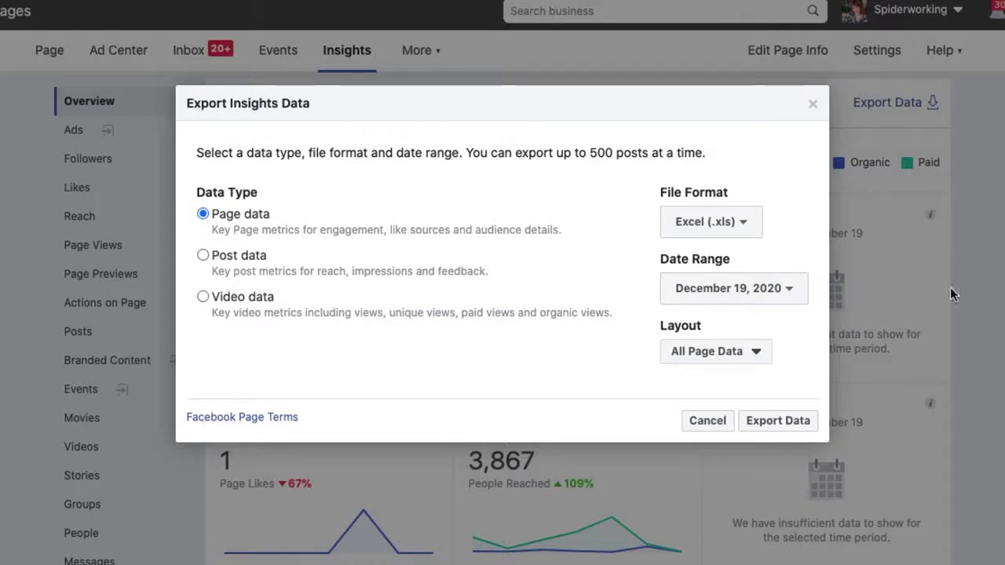
pyautogui.click(754, 366)
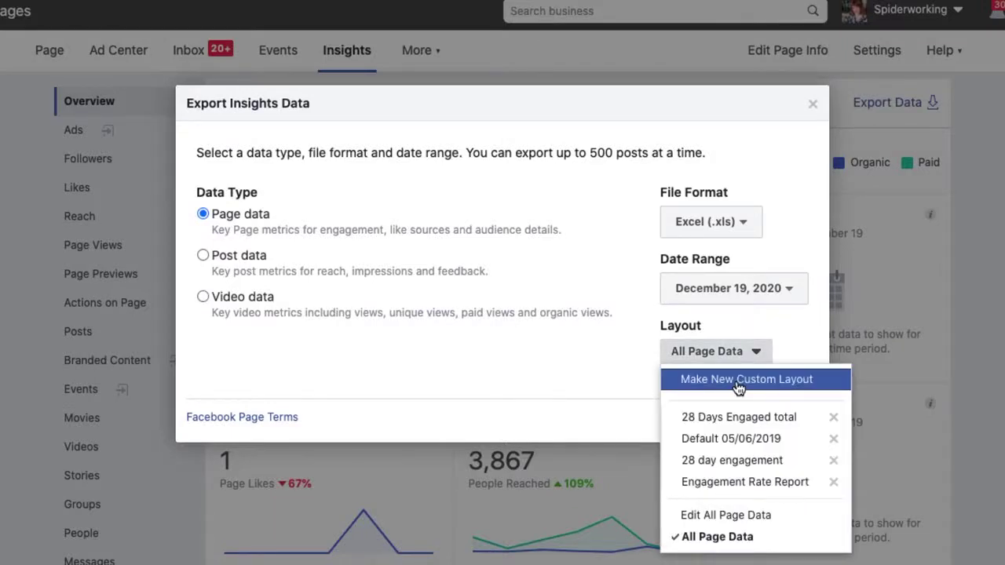
pyautogui.click(735, 380)
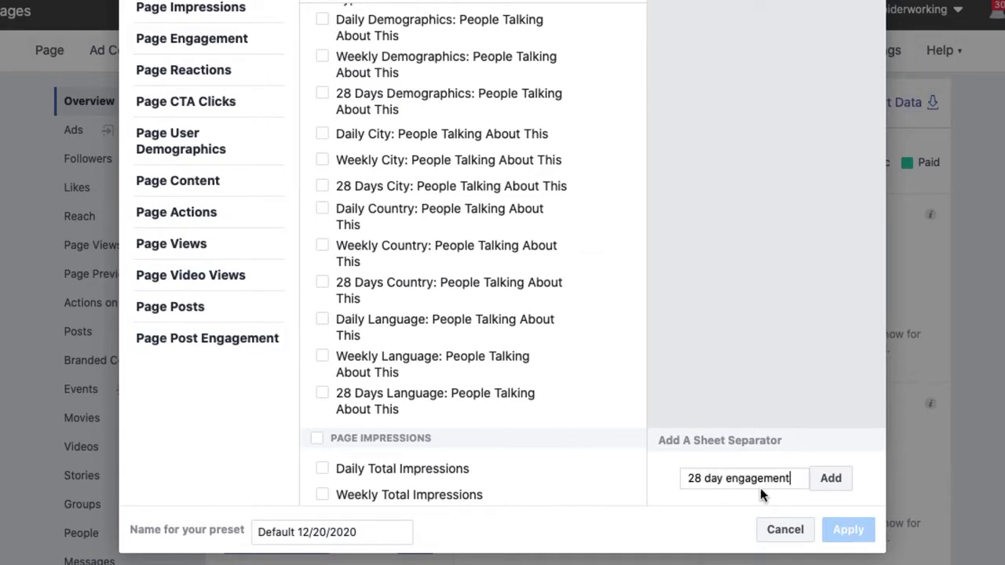
# - Add the '28 day engagement' separator with 28 Days Page Engaged Users and 28 Days Total Reach
pyautogui.click(831, 479)
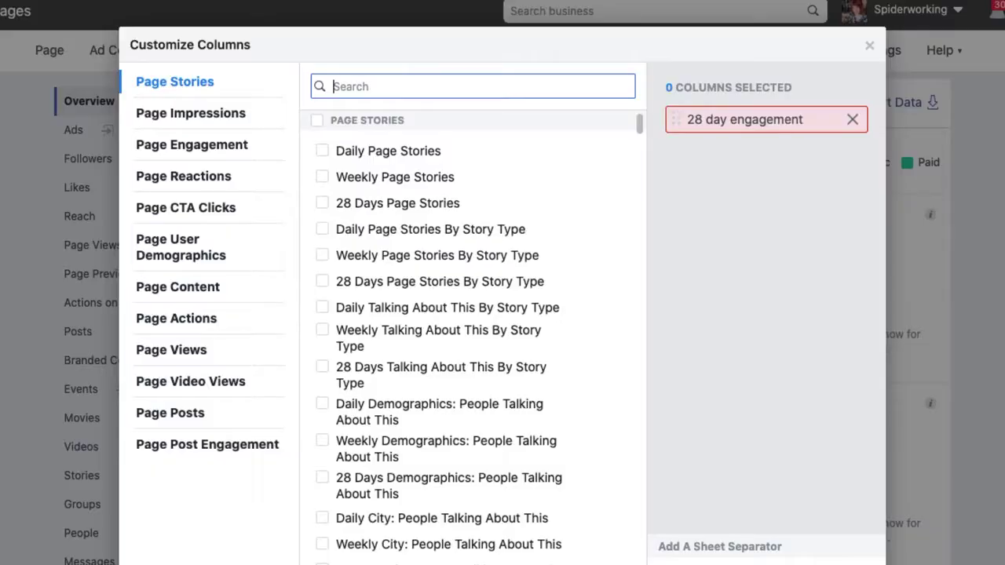
pyautogui.write('28 days page')
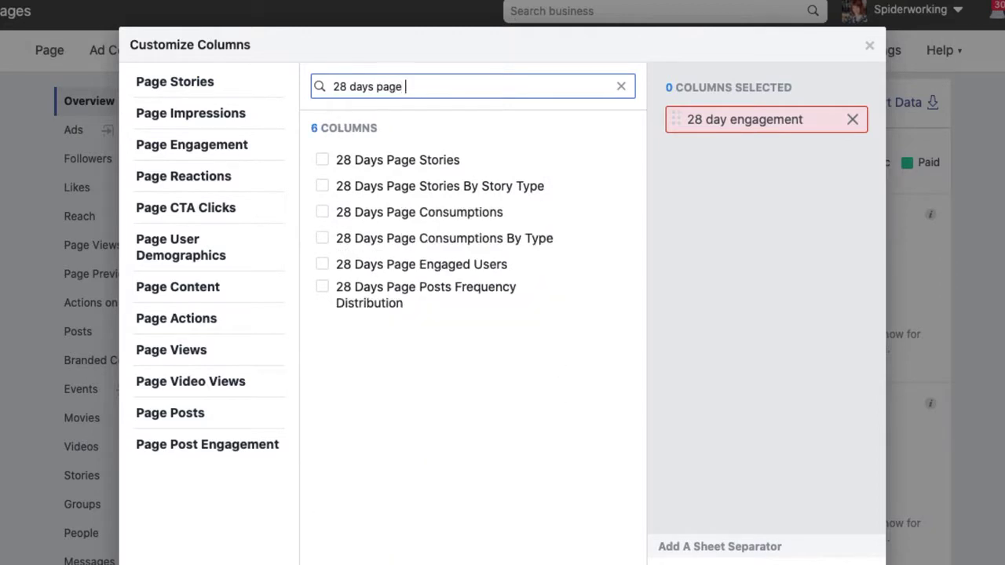
pyautogui.moveTo(466, 265)
pyautogui.click(322, 266)
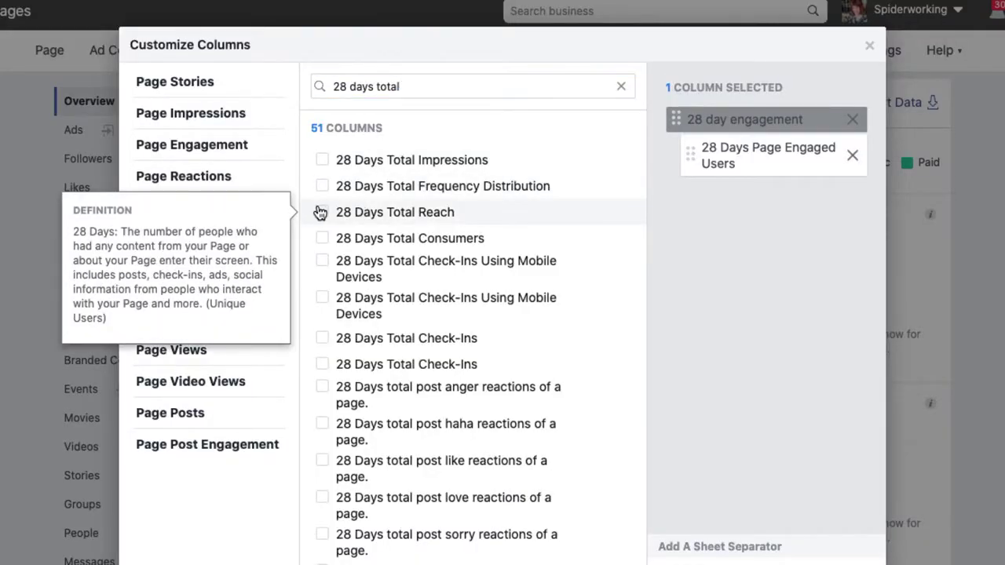
pyautogui.click(322, 212)
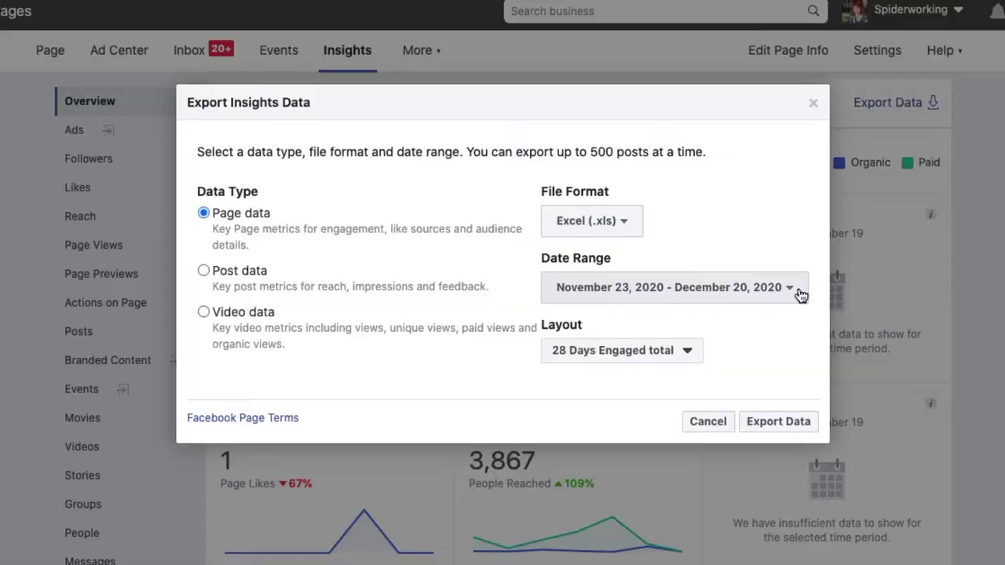
# - Set the date range to December 19, 2020 and export the data
pyautogui.click(799, 294)
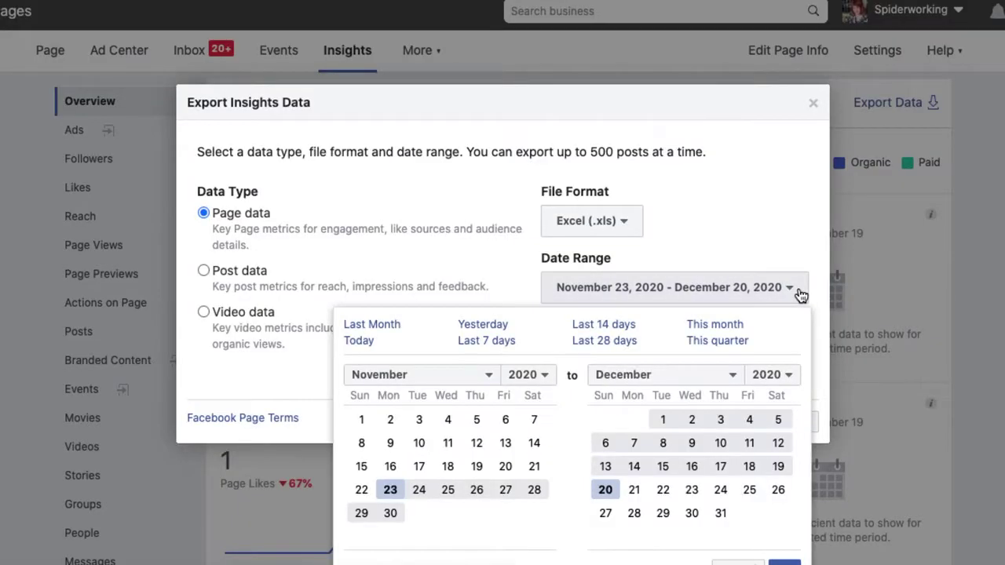
pyautogui.click(475, 325)
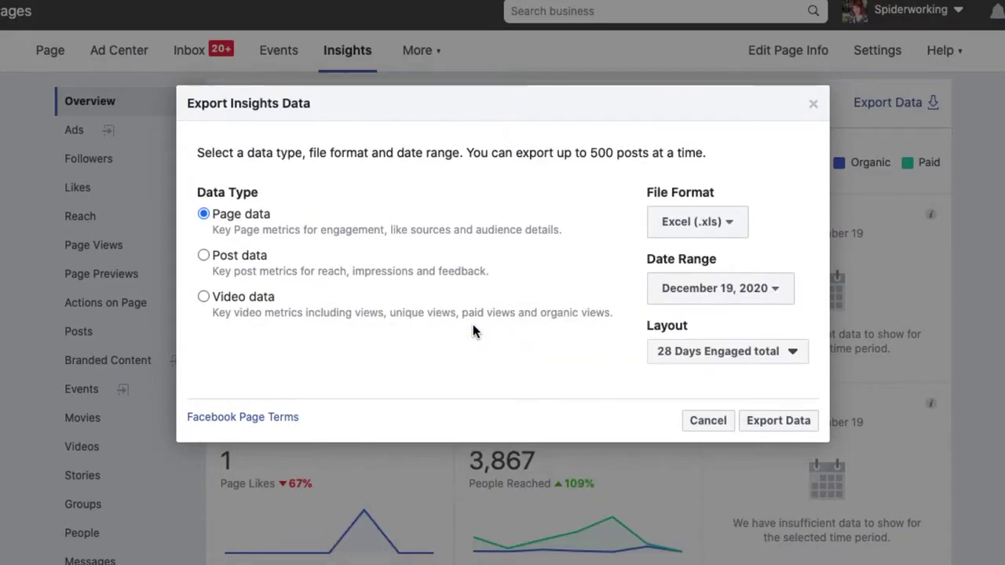
pyautogui.click(776, 426)
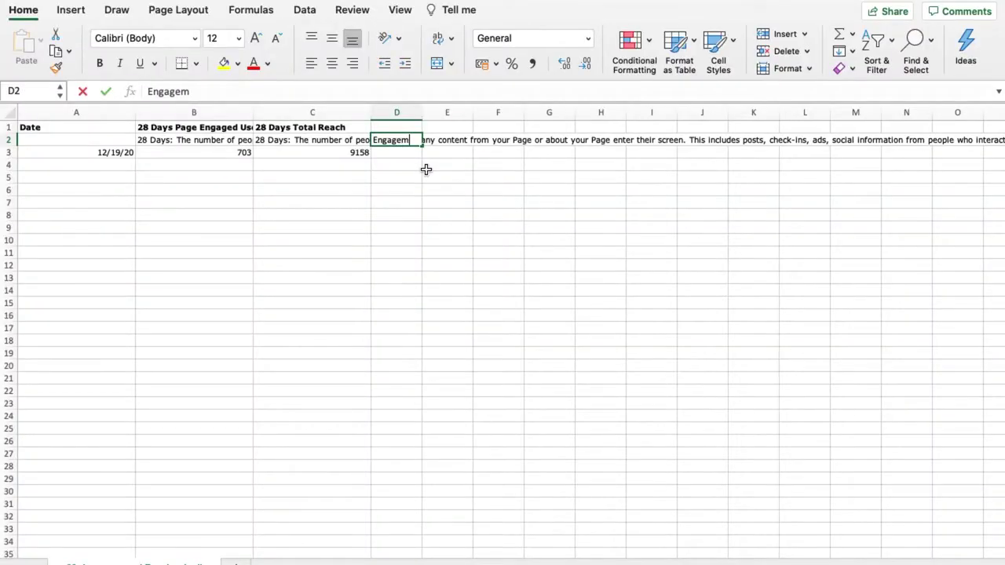
# - Confirm the Engagement Rate heading in D2 and enter =(B3/C3)*100 in D3
pyautogui.press('Return')
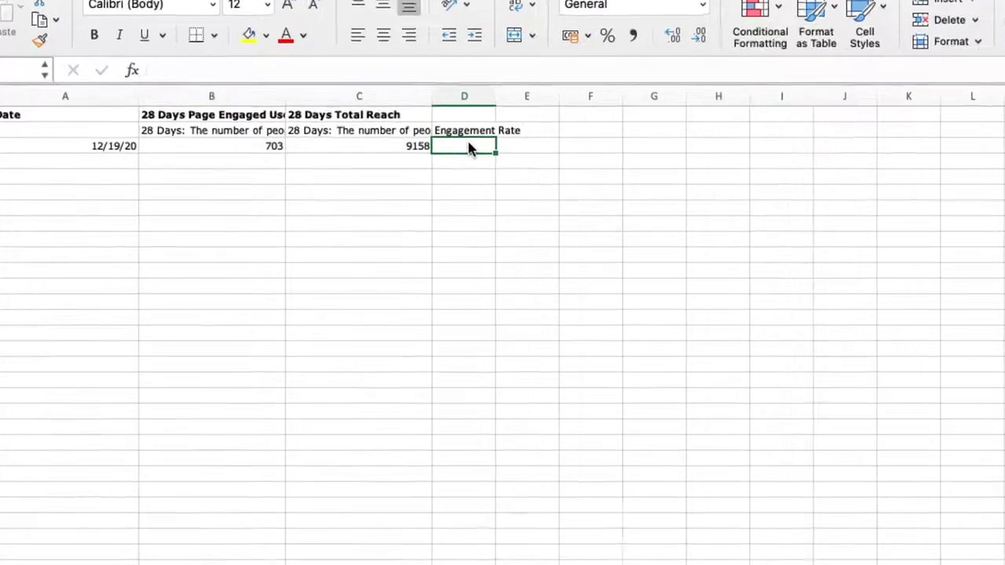
pyautogui.write('=')
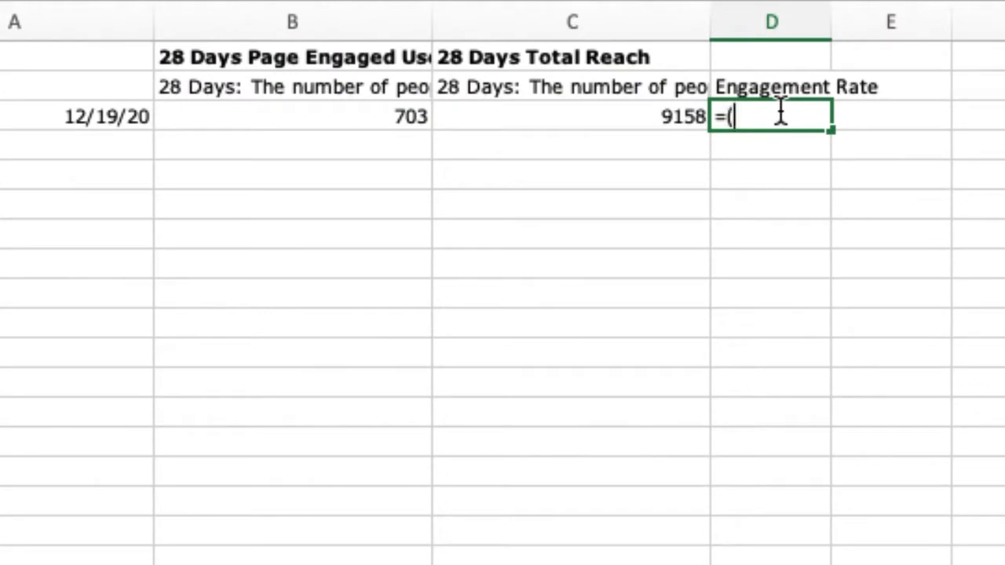
pyautogui.write('(')
pyautogui.click(386, 116)
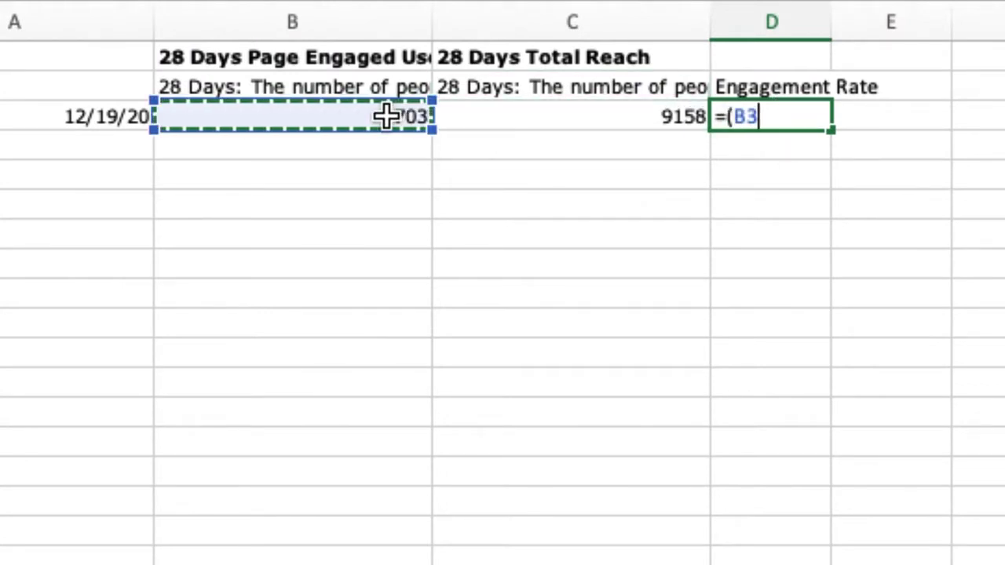
pyautogui.write('/')
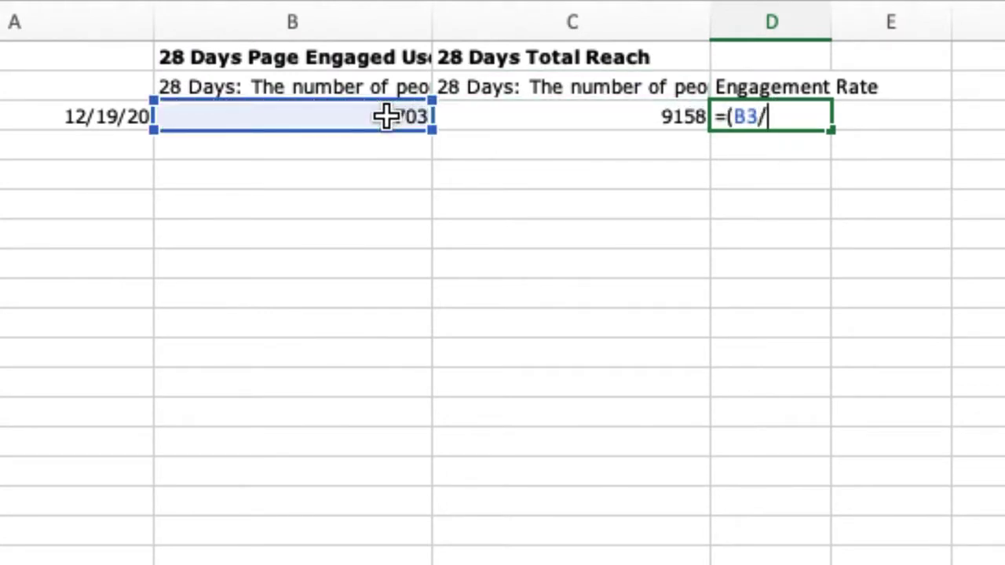
pyautogui.click(571, 122)
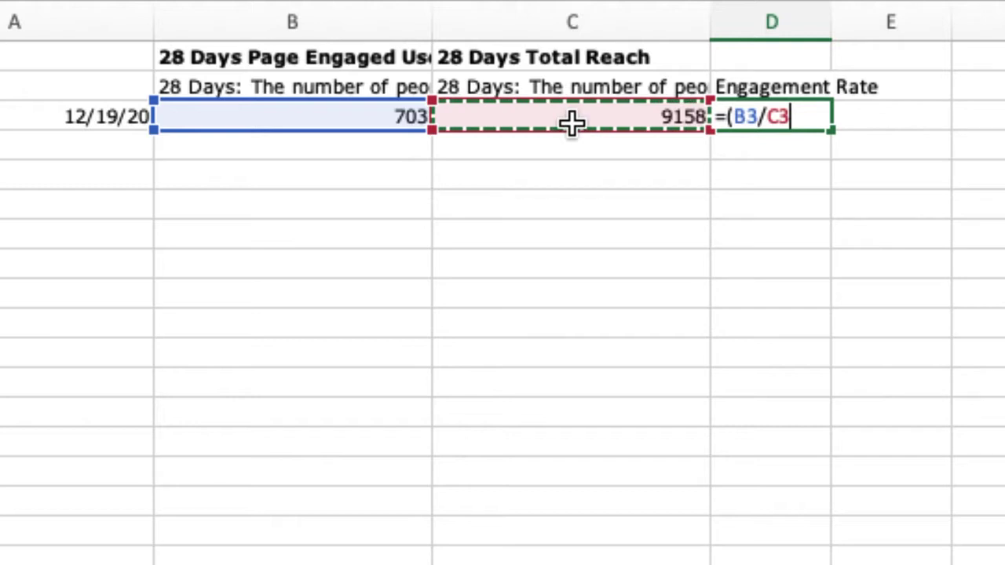
pyautogui.write(')*10')
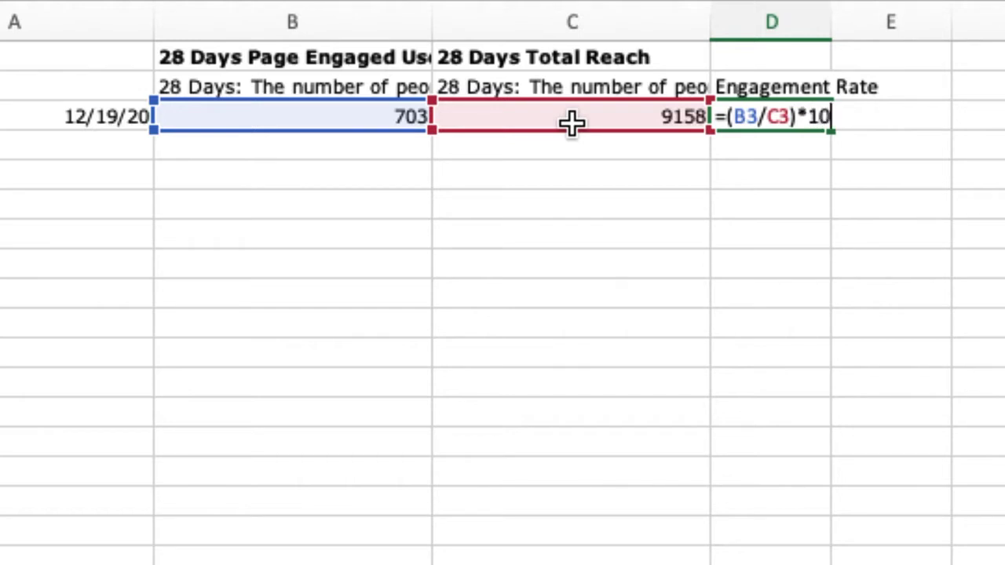
pyautogui.write('0')
pyautogui.press('Return')
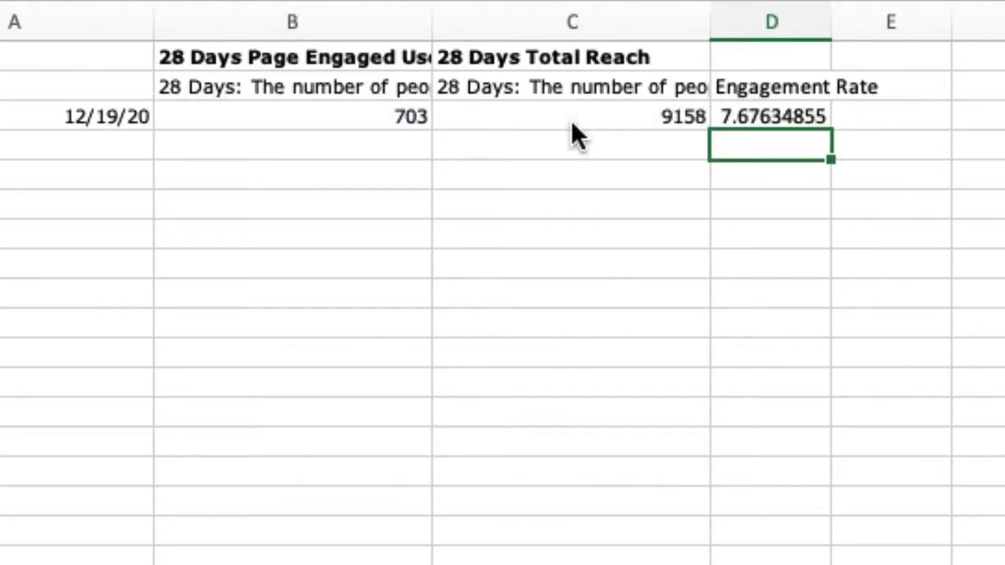